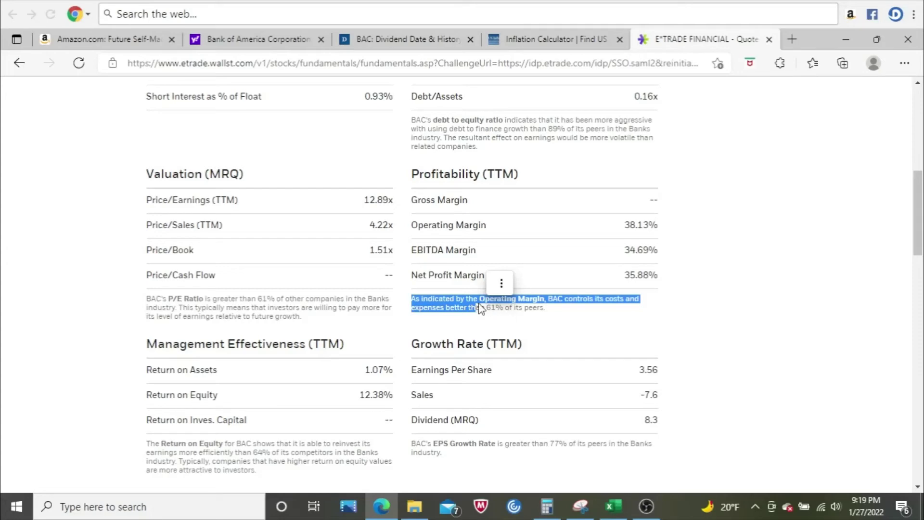
- Read BAC's profitability figures and operating margin note on the E*TRADE fundamentals page, plus the growth and dividend sections below
{"action": "left_click_drag", "start_coordinate": [651, 202], "coordinate": [657, 199]}
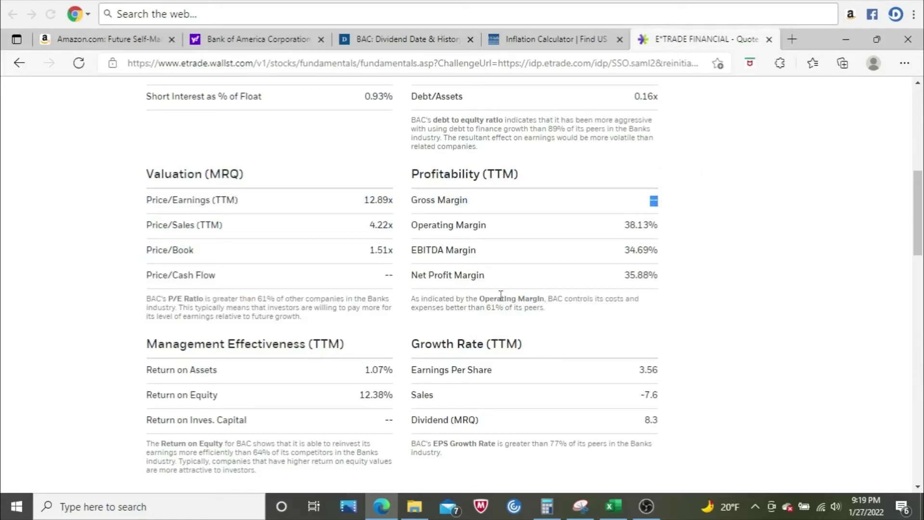
{"action": "left_click_drag", "start_coordinate": [474, 299], "coordinate": [508, 311]}
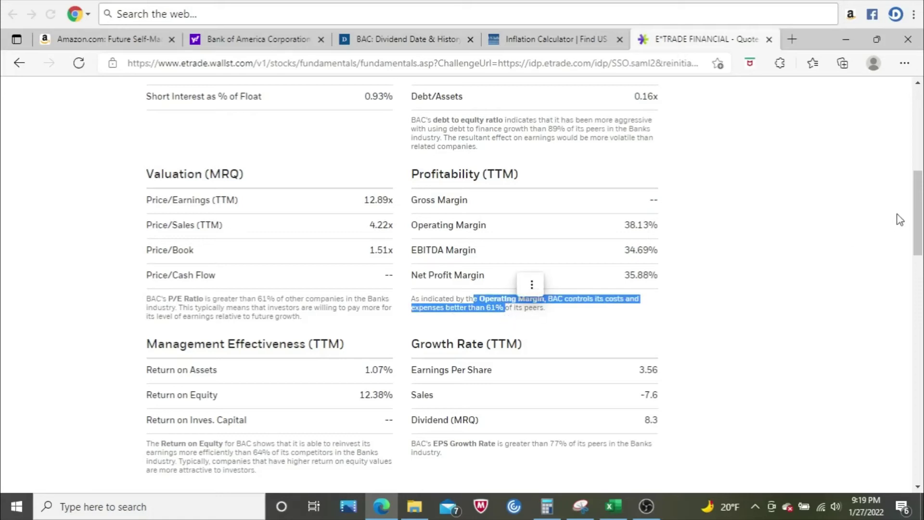
{"action": "left_click_drag", "start_coordinate": [919, 225], "coordinate": [919, 250]}
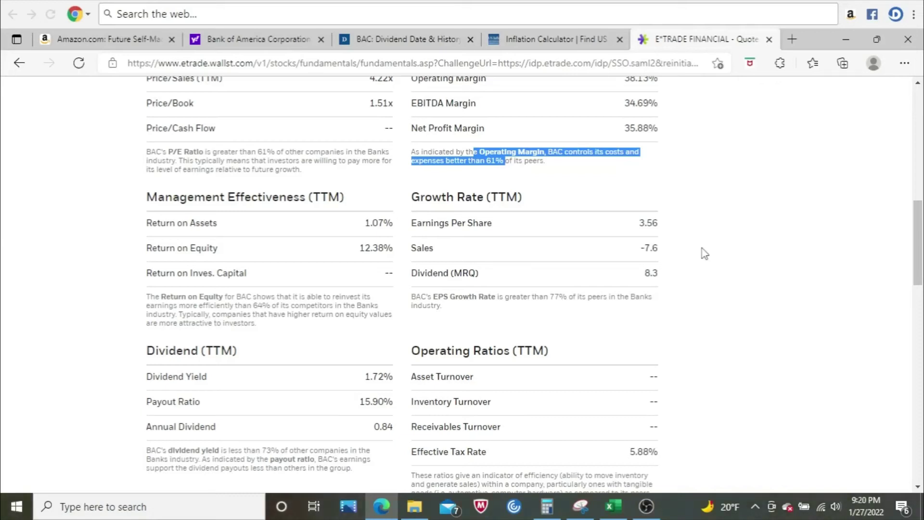
- Switch to the Excel dividend calculator and examine BAC's current share price, fair share price formula and average yield formula
{"action": "left_click", "coordinate": [615, 511]}
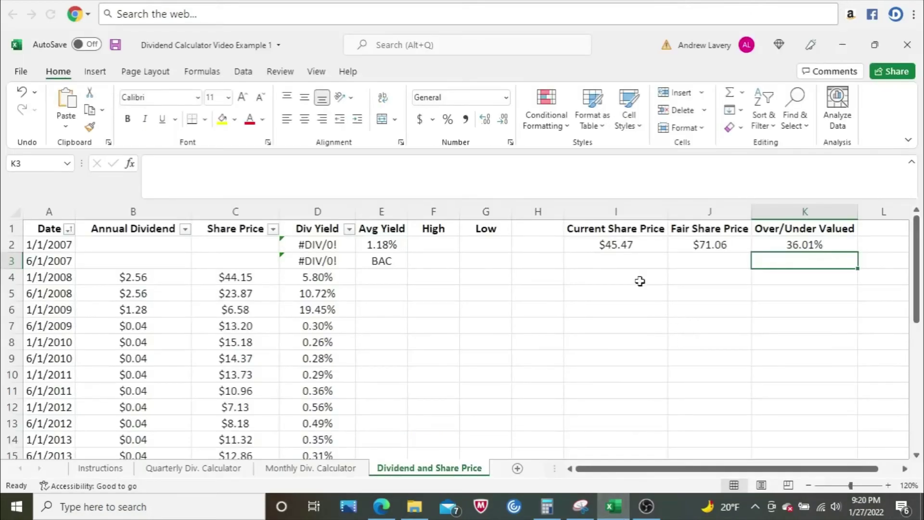
{"action": "left_click", "coordinate": [646, 245]}
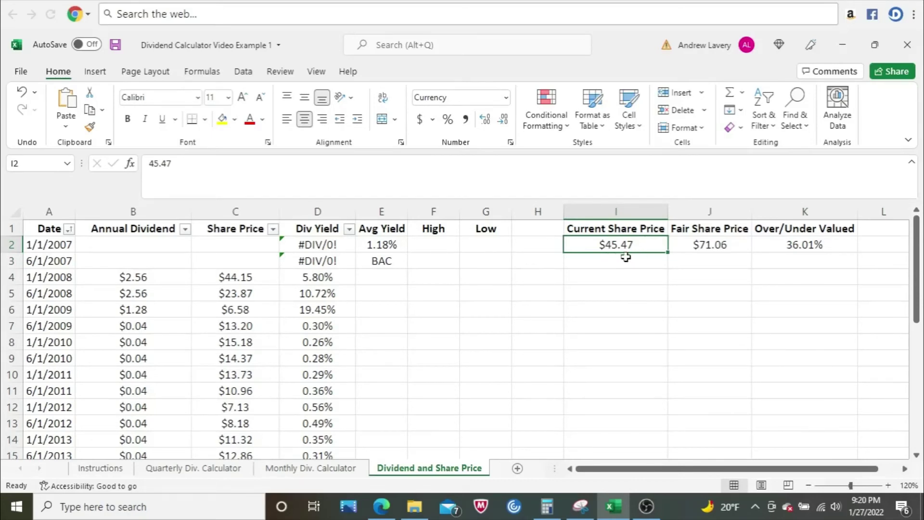
{"action": "left_click", "coordinate": [680, 246]}
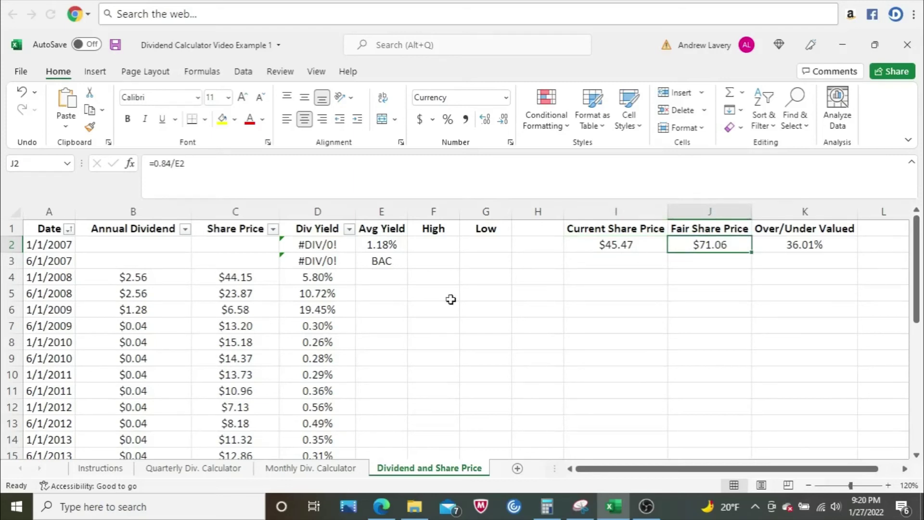
{"action": "left_click", "coordinate": [384, 247]}
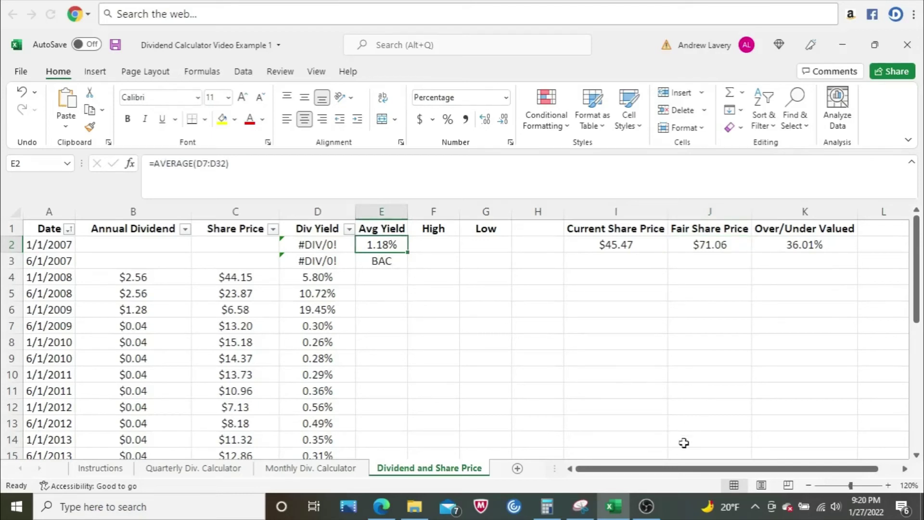
{"action": "right_click", "coordinate": [668, 476]}
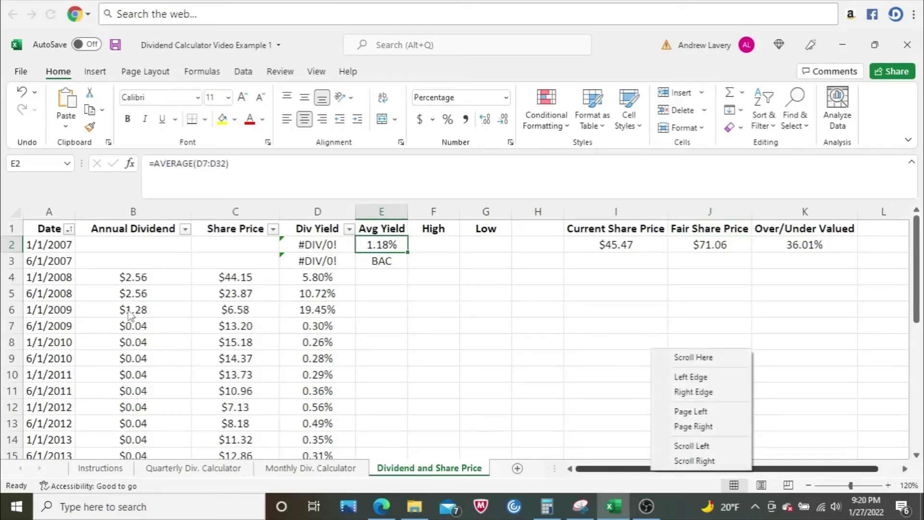
- Examine the 2008 and early 2009 rows, covering the dates, annual dividends, share price and dividend yield formula
{"action": "left_click", "coordinate": [53, 278]}
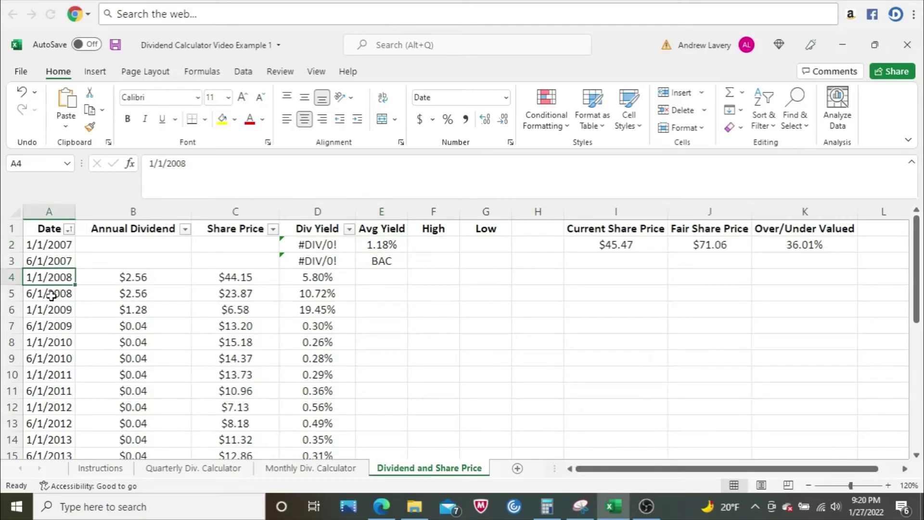
{"action": "left_click", "coordinate": [53, 293]}
{"action": "left_click", "coordinate": [47, 311]}
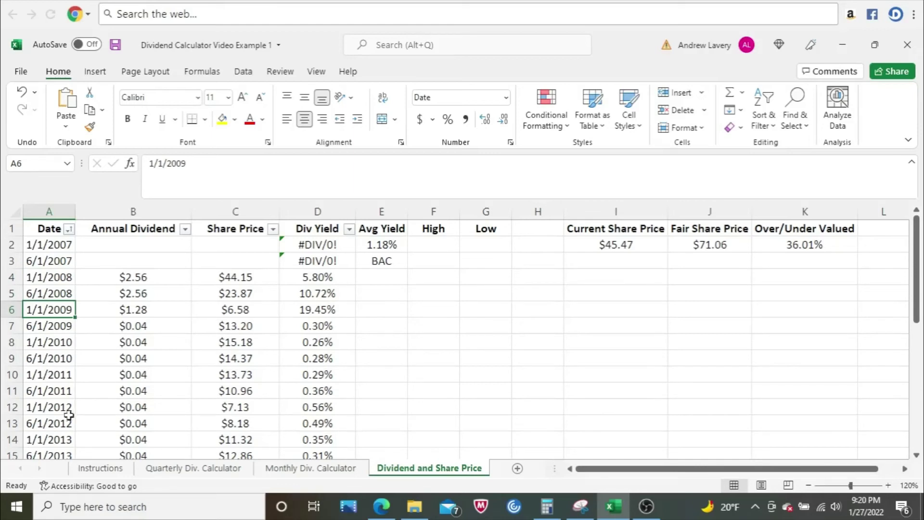
{"action": "left_click", "coordinate": [163, 277]}
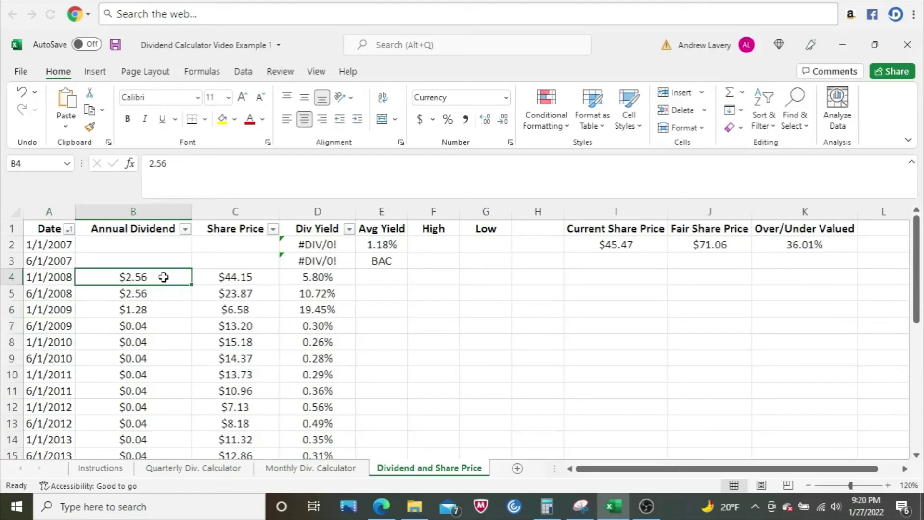
{"action": "left_click", "coordinate": [265, 277]}
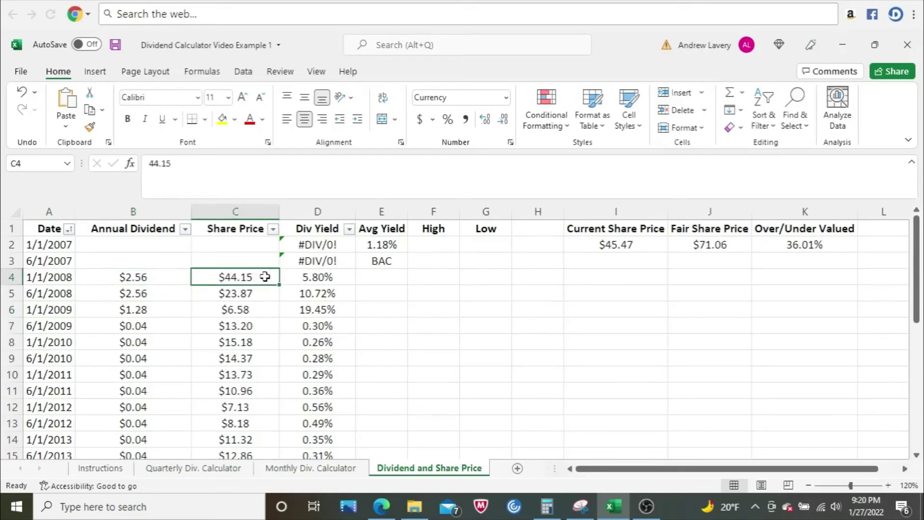
{"action": "left_click", "coordinate": [289, 278]}
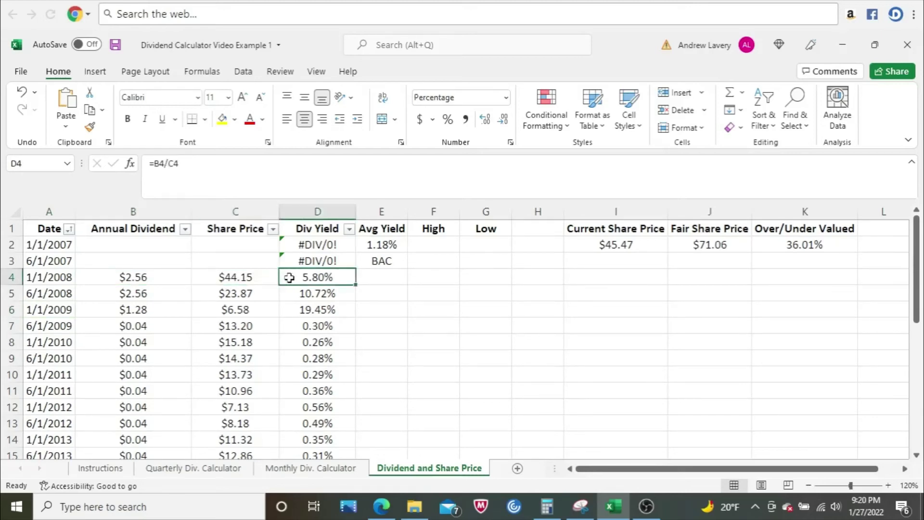
{"action": "left_click", "coordinate": [163, 296]}
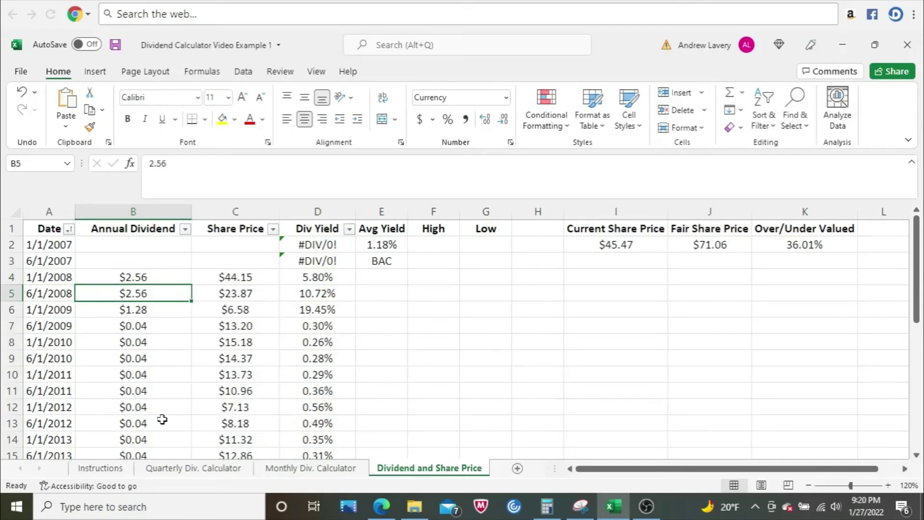
- Inspect which dividend yield cells the average yield formula in E2 covers, and check the yield formula in D6
{"action": "left_click", "coordinate": [389, 245]}
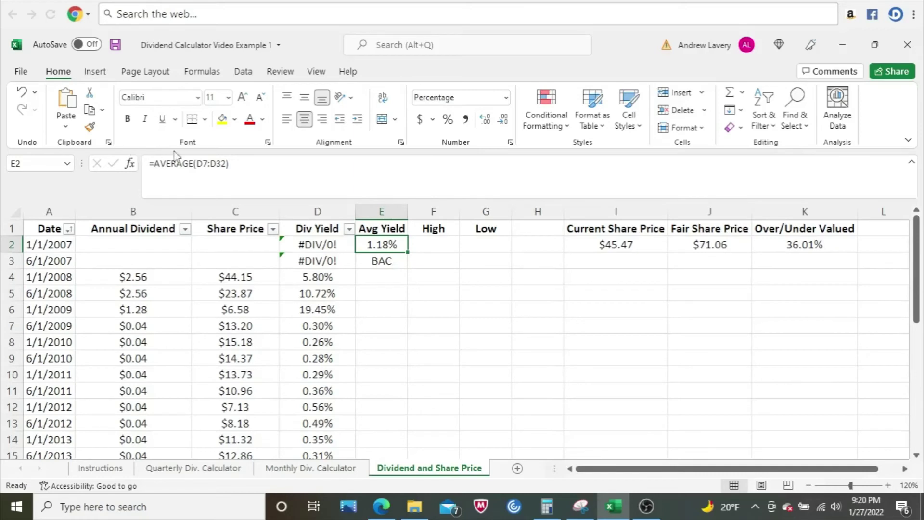
{"action": "left_click", "coordinate": [195, 163]}
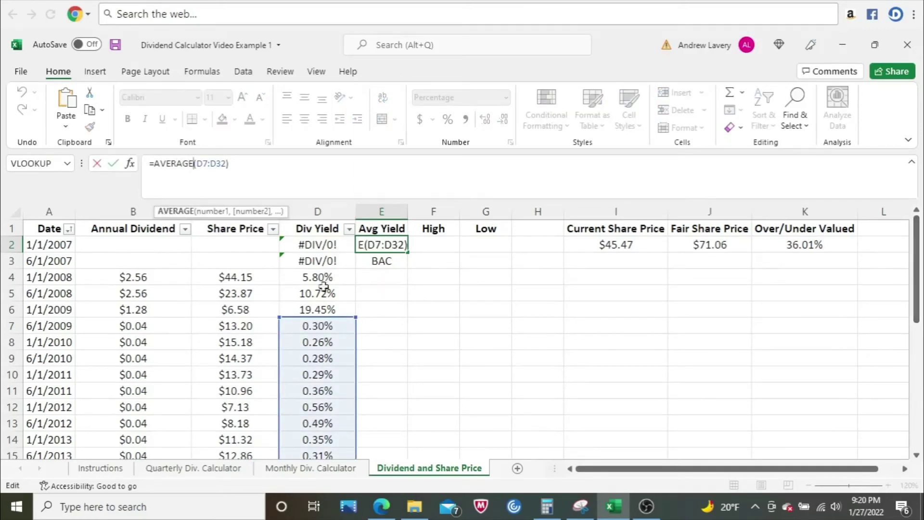
{"action": "left_click", "coordinate": [307, 309]}
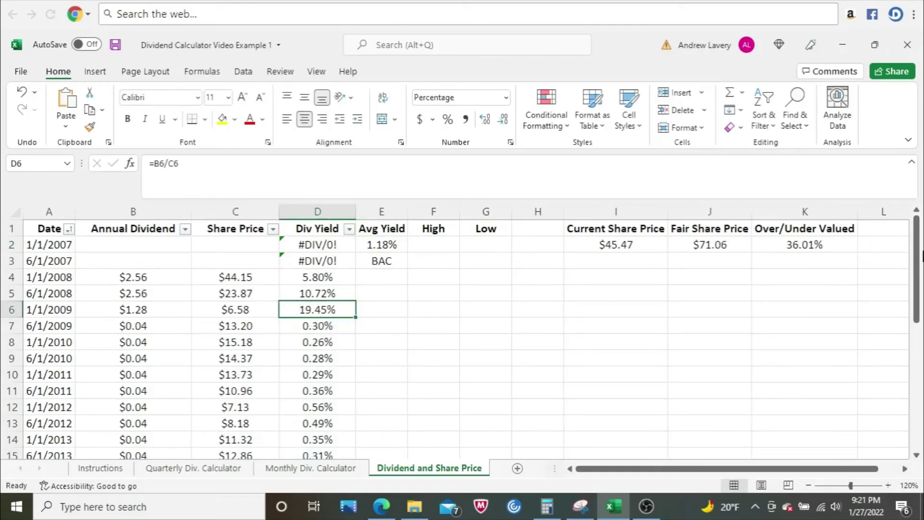
- Review the dividend and yield history from 2014 to 2020, checking the 1/1/2015 dividend and the 6/1/2020 yield
{"action": "left_click_drag", "start_coordinate": [917, 268], "coordinate": [919, 371]}
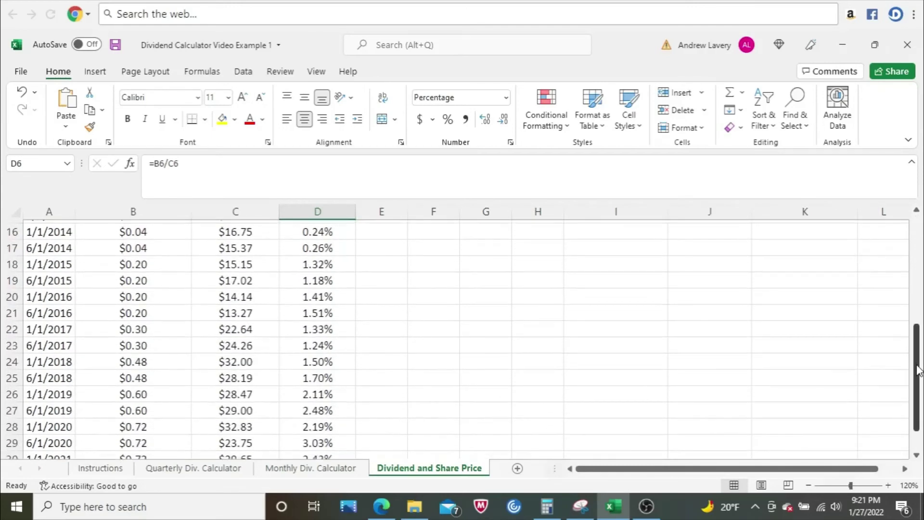
{"action": "left_click", "coordinate": [126, 264]}
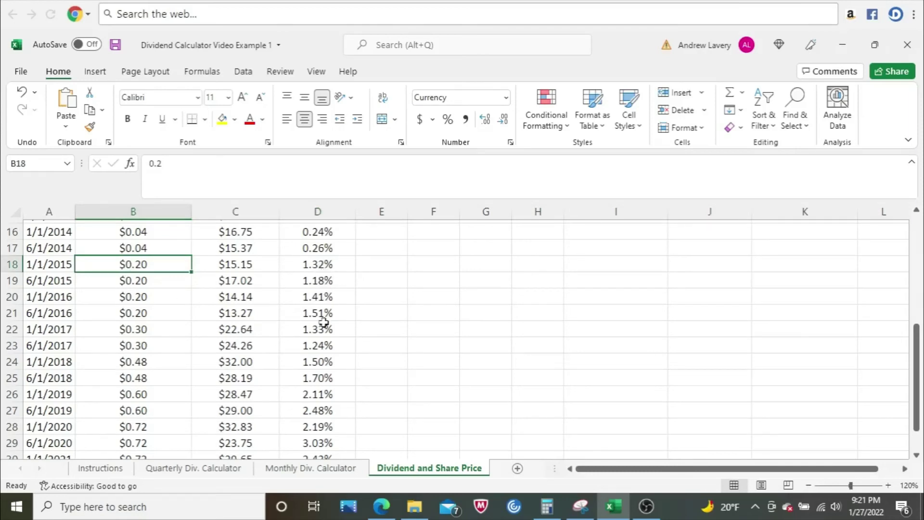
{"action": "left_click", "coordinate": [318, 441]}
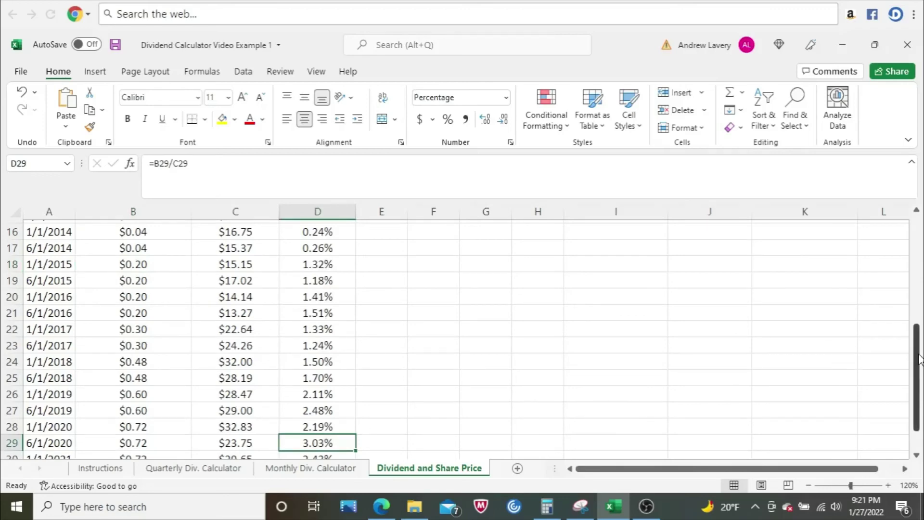
{"action": "left_click_drag", "start_coordinate": [919, 359], "coordinate": [919, 240]}
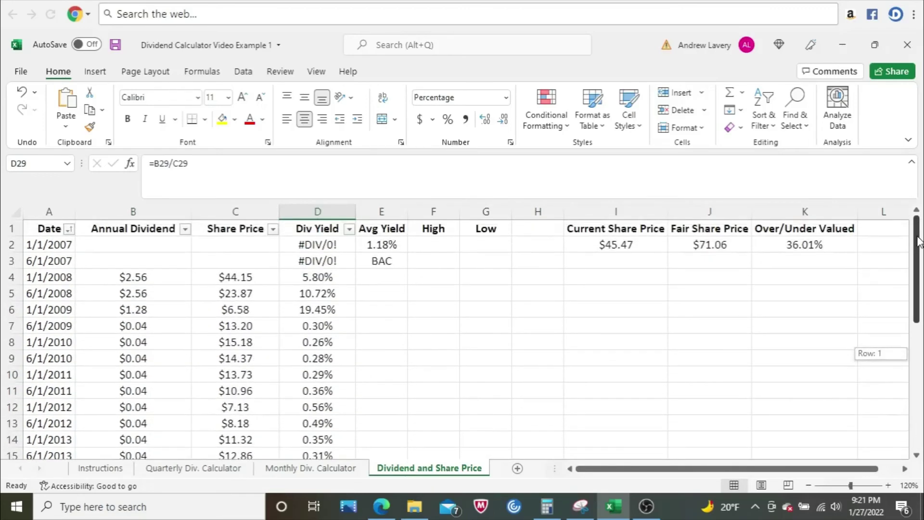
- Inspect the average yield, the dividend and yield inputs of the fair share price formula, and the over/under valued formula
{"action": "left_click", "coordinate": [387, 245]}
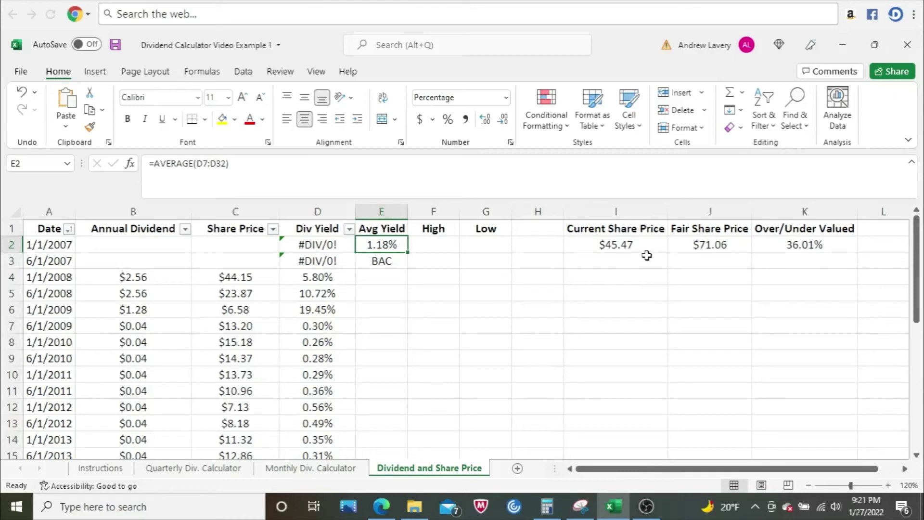
{"action": "left_click", "coordinate": [724, 244]}
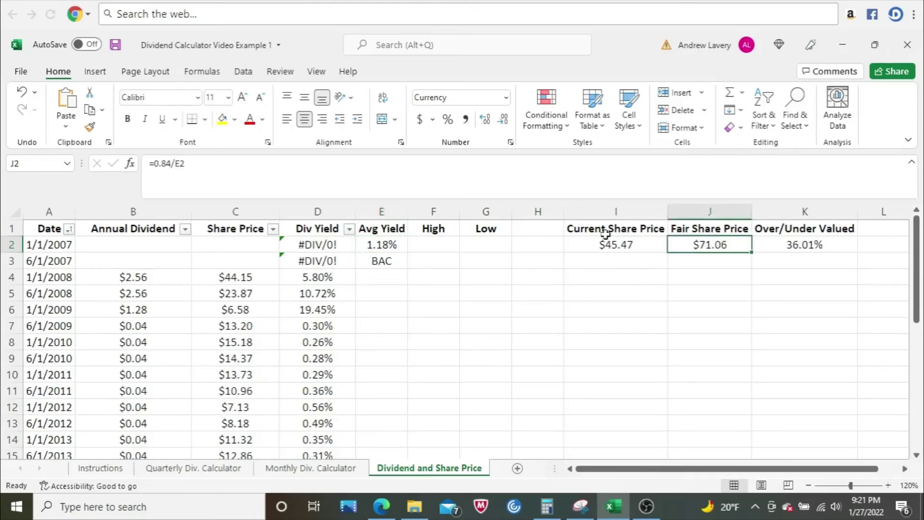
{"action": "left_click", "coordinate": [169, 164]}
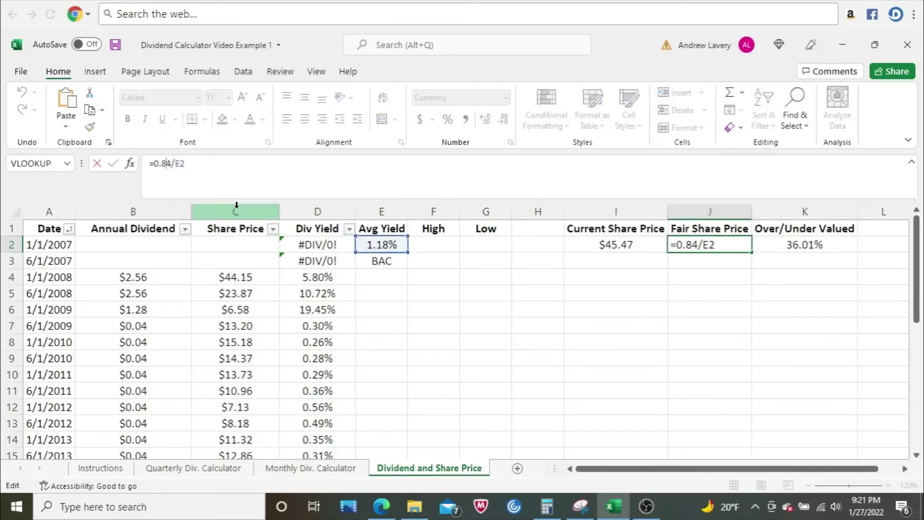
{"action": "key", "text": "Return"}
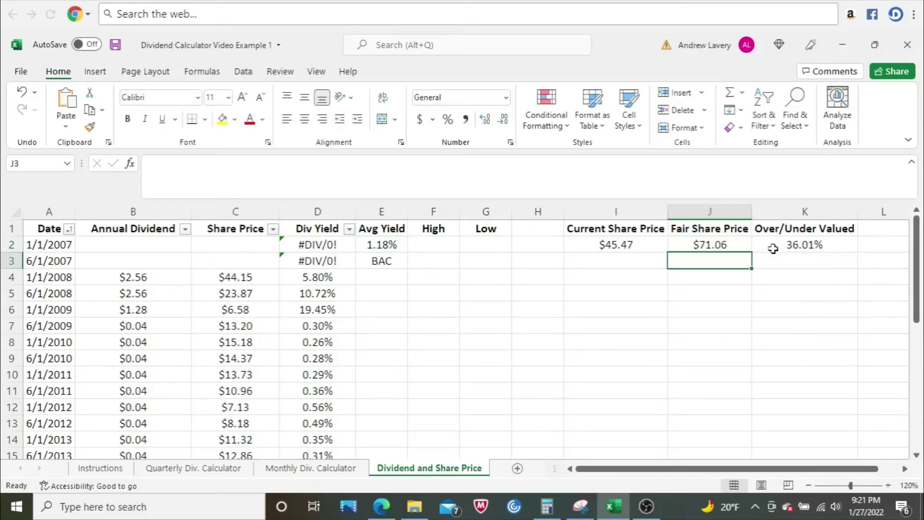
{"action": "left_click", "coordinate": [773, 246]}
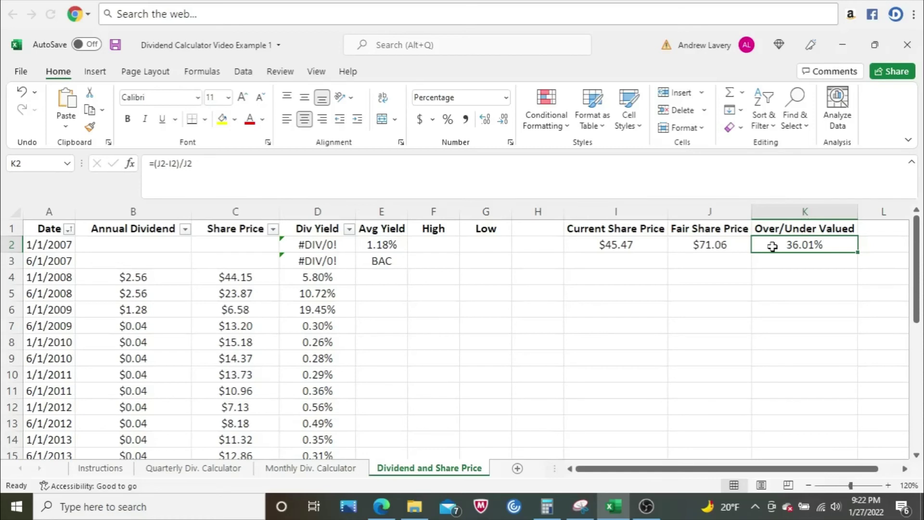
- Compare the annual dividends for 2008, 2009 and 2015, and recheck the over/under valued result in K2
{"action": "left_click", "coordinate": [150, 276]}
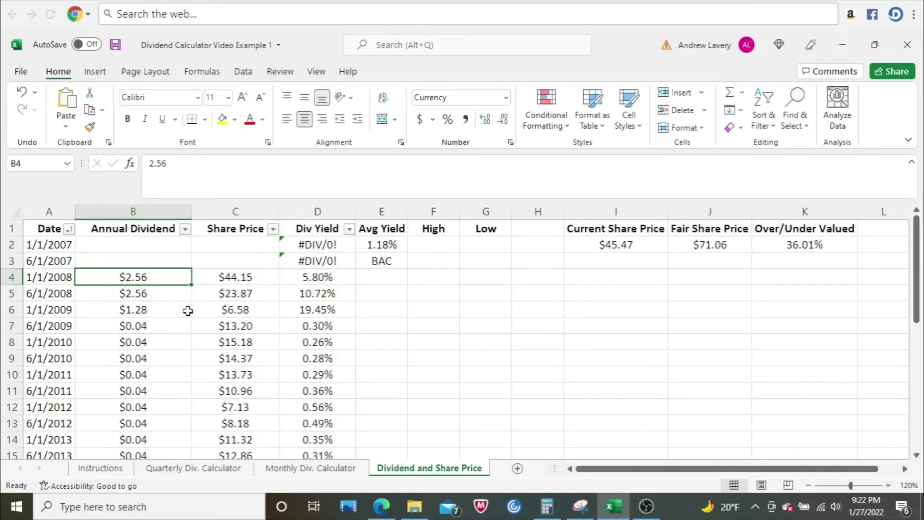
{"action": "left_click", "coordinate": [147, 308]}
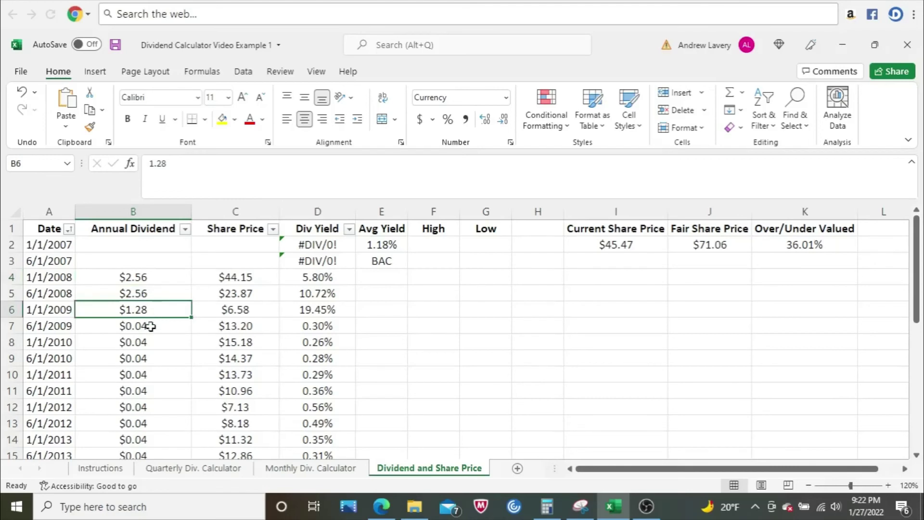
{"action": "left_click", "coordinate": [149, 325]}
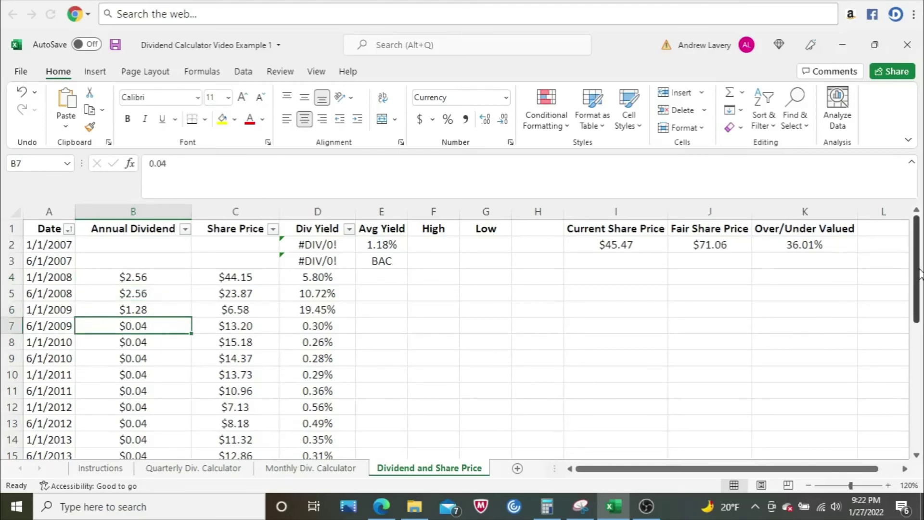
{"action": "left_click_drag", "start_coordinate": [918, 276], "coordinate": [919, 342]}
{"action": "left_click", "coordinate": [168, 359]}
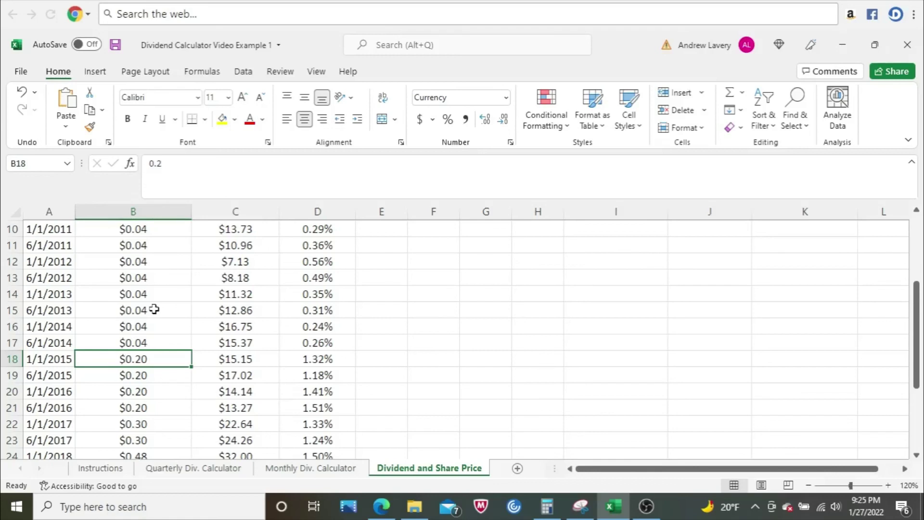
{"action": "left_click_drag", "start_coordinate": [916, 318], "coordinate": [917, 252]}
{"action": "left_click", "coordinate": [824, 243]}
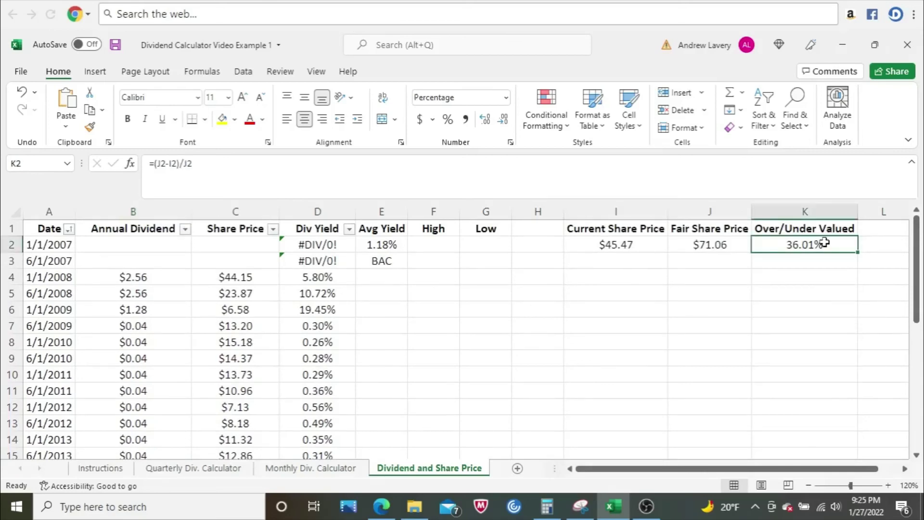